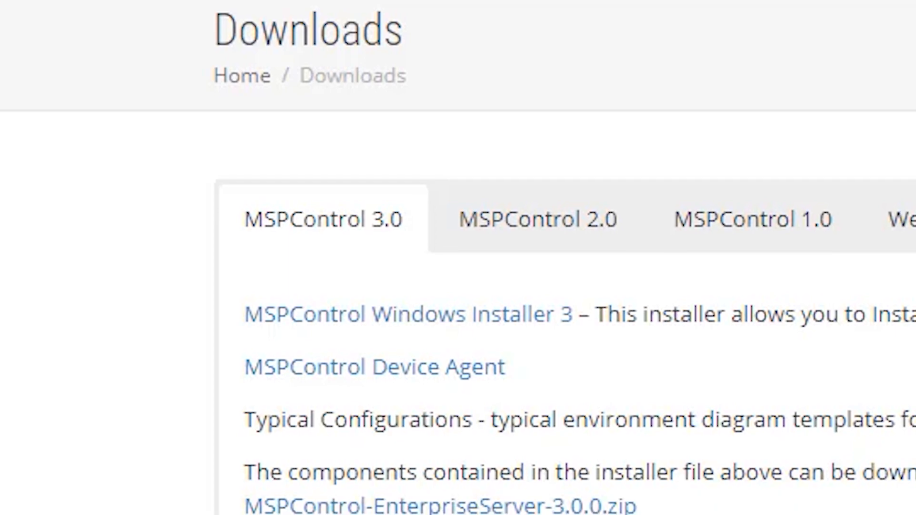
Step: Launch the MSPControl-Autopilot-1.5.0.msi installer, pass the welcome page and accept the license agreement
scroll(381, 372, down, 5)
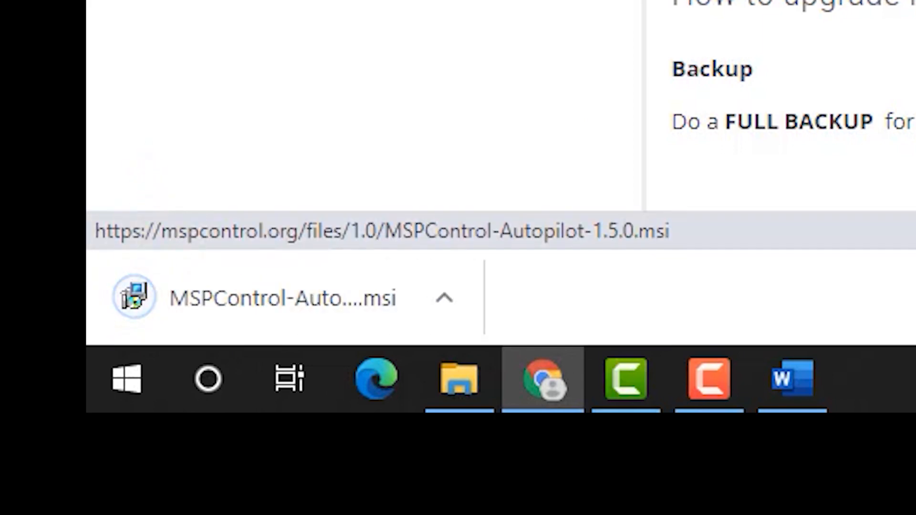
click(308, 315)
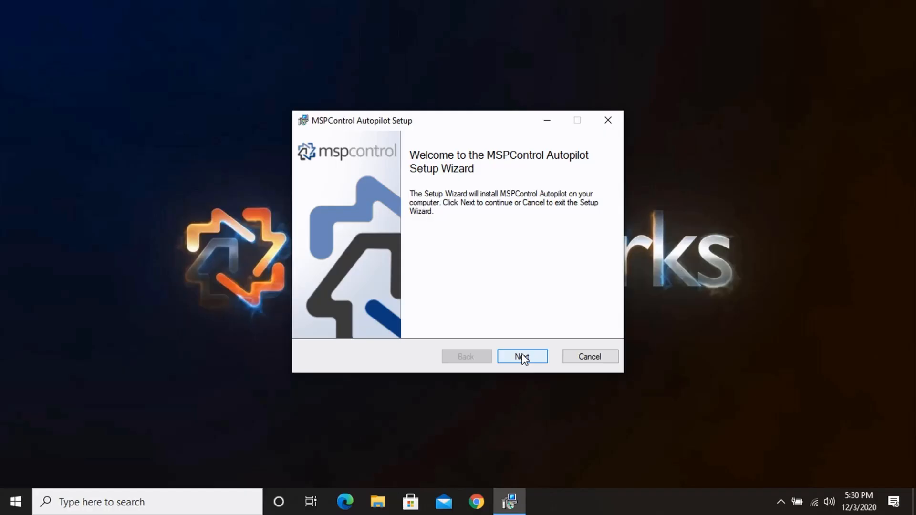
click(521, 357)
click(427, 326)
click(427, 326)
Step: Keep the default C:\Program Files (x86)\MSPControl Autopilot folder and enter the Virtuworks account username and password
click(522, 355)
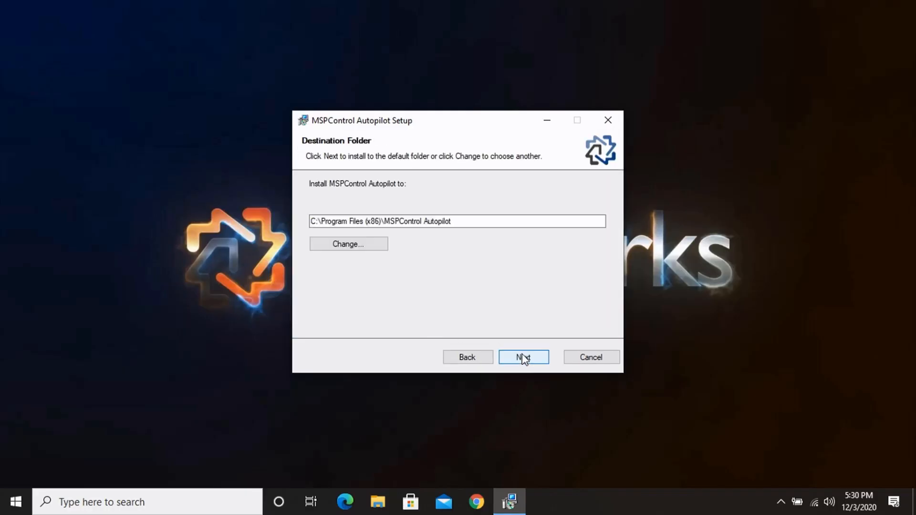
click(523, 359)
click(448, 187)
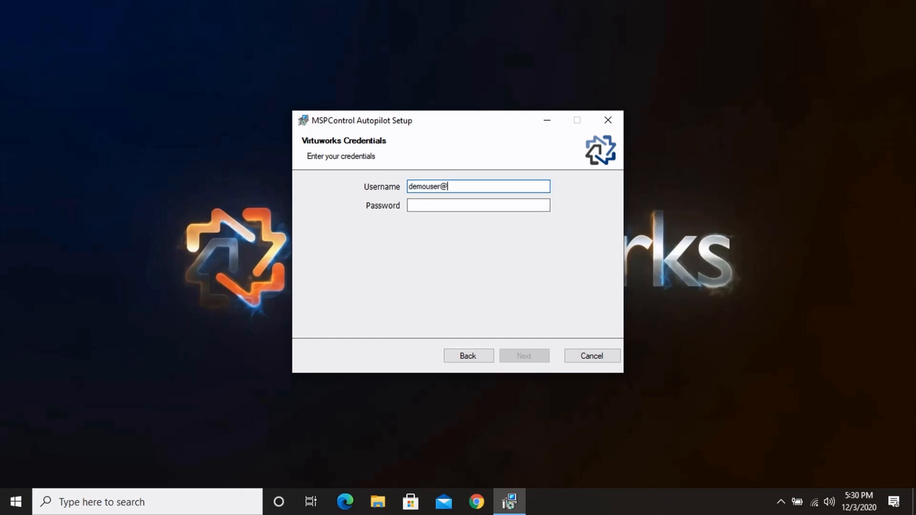
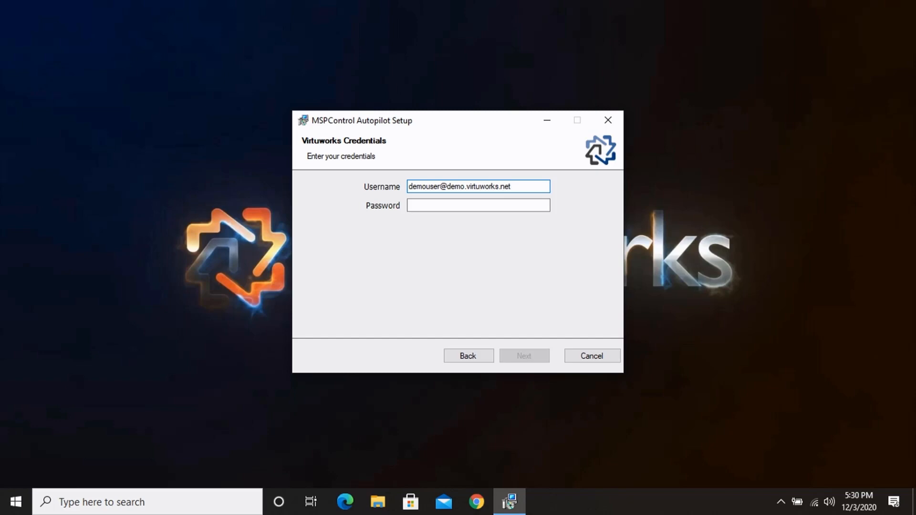
key(Tab)
text(••••••)
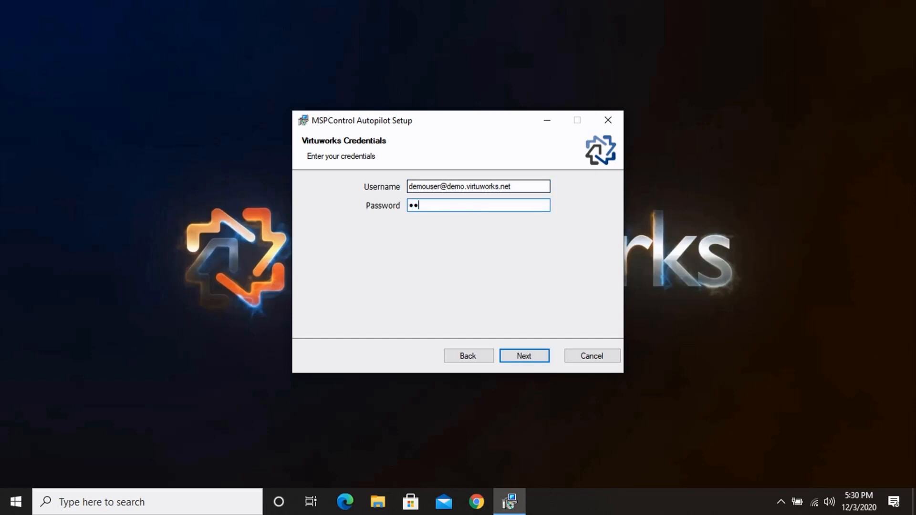
text(•••••••••••••••)
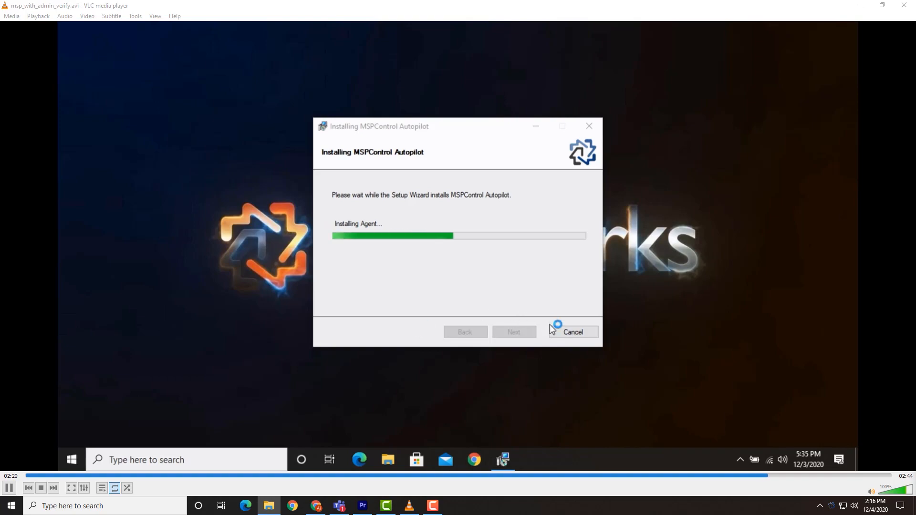
Step: Wait for the Autopilot installation to complete, then close the finished setup wizard
double_click(555, 336)
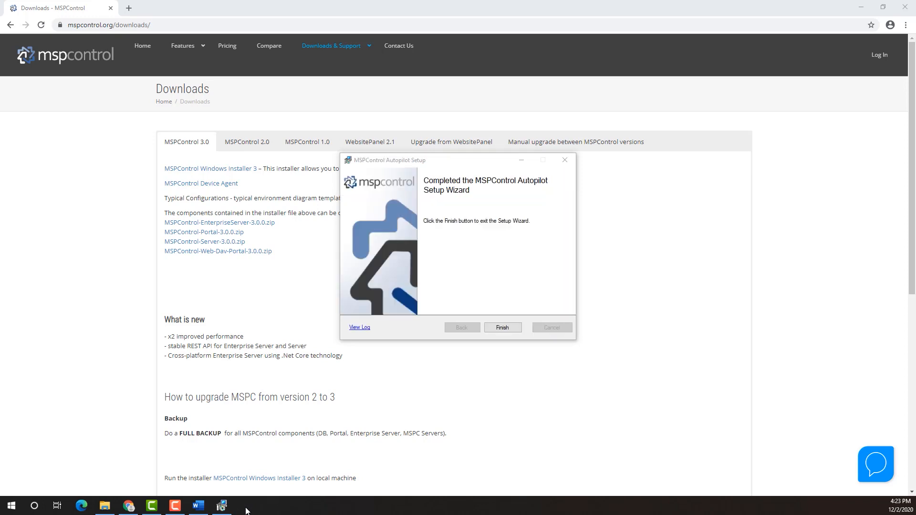
click(501, 323)
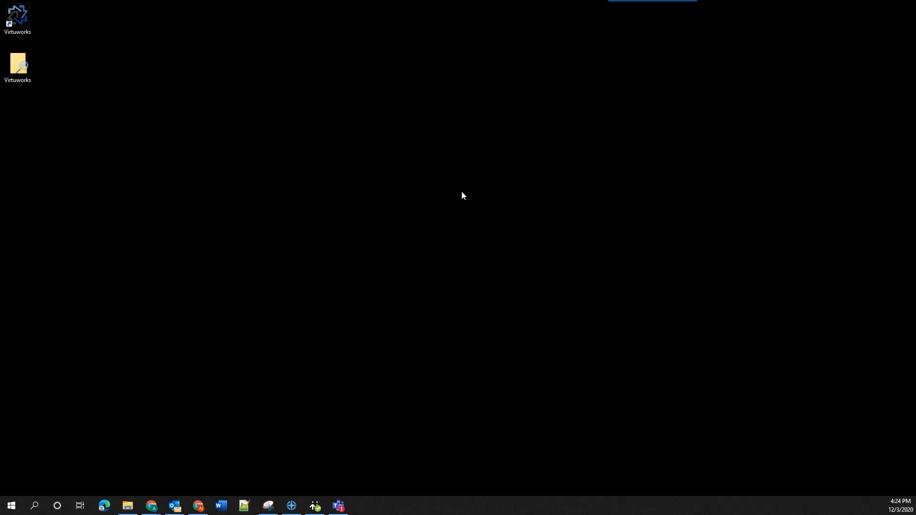
Step: Open the Virtuworks desktop shortcut to bring up the Work Resources folder
click(20, 22)
click(21, 22)
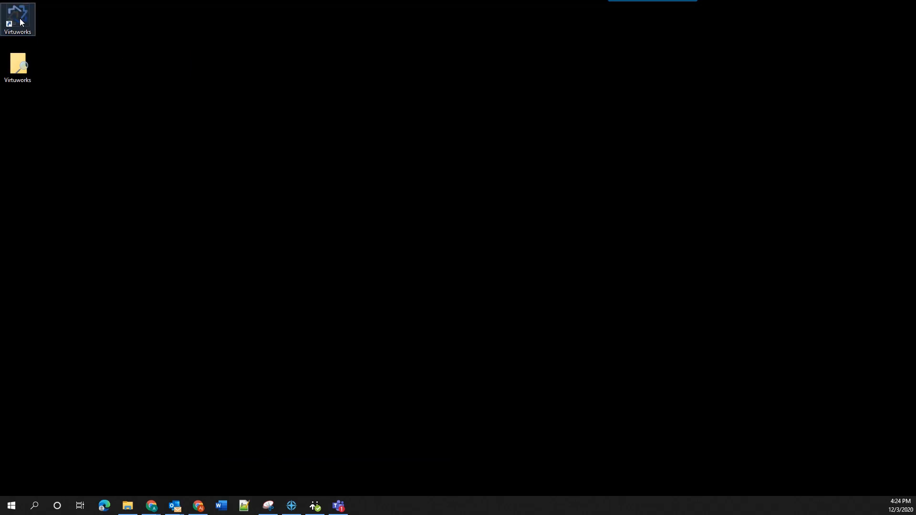
double_click(20, 22)
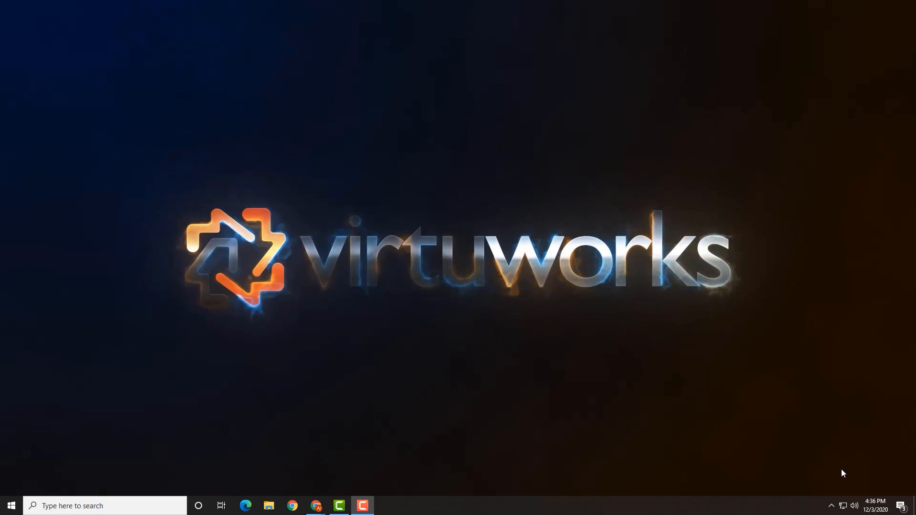
Step: Refresh the Webroot agent's configuration from its hidden tray icon menu
click(831, 507)
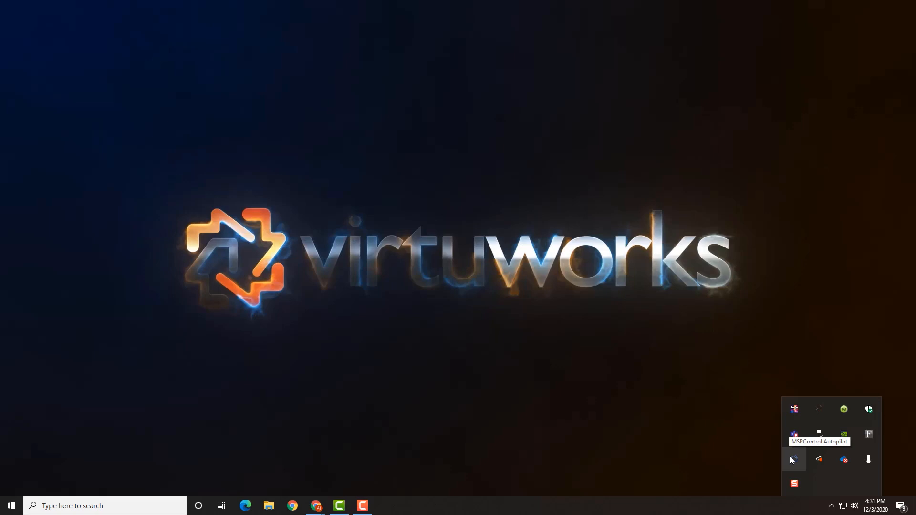
mouse_move(821, 415)
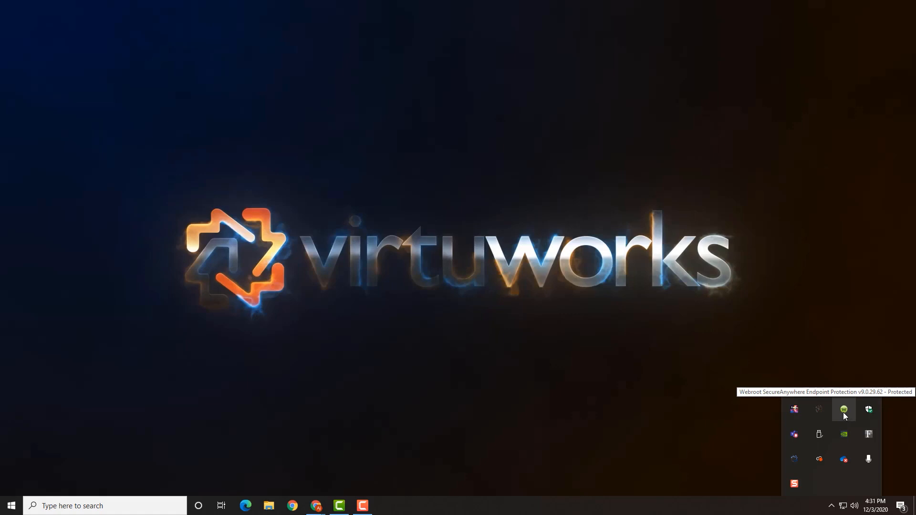
right_click(843, 412)
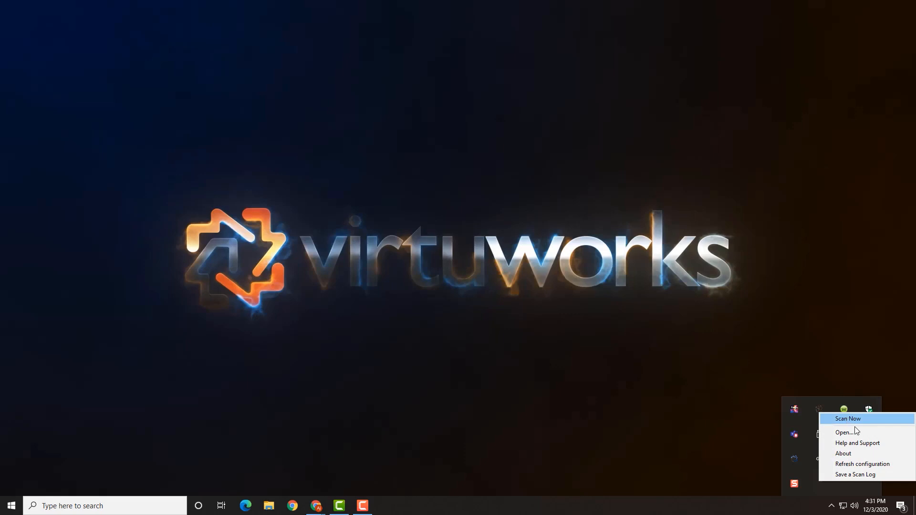
click(859, 465)
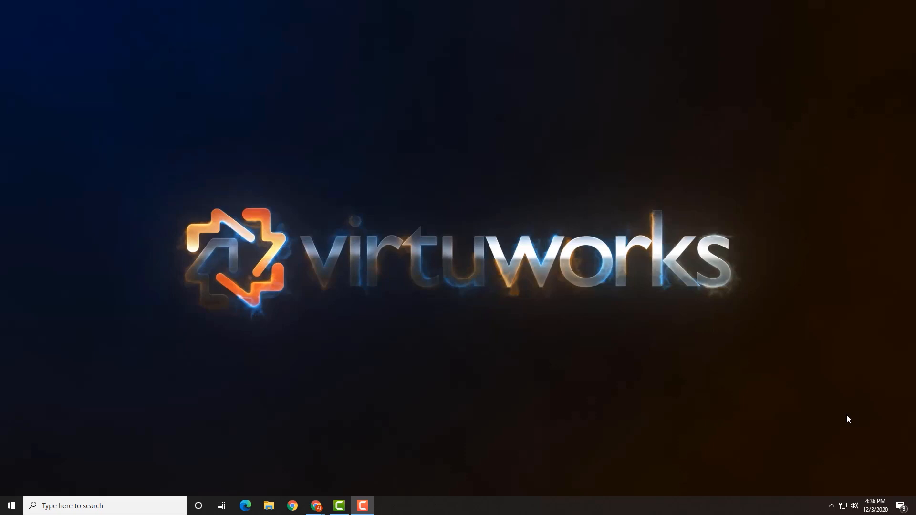
Step: Open the MSPControl Autopilot window from the tray, showing the account Connected on version 1.5.182
click(831, 507)
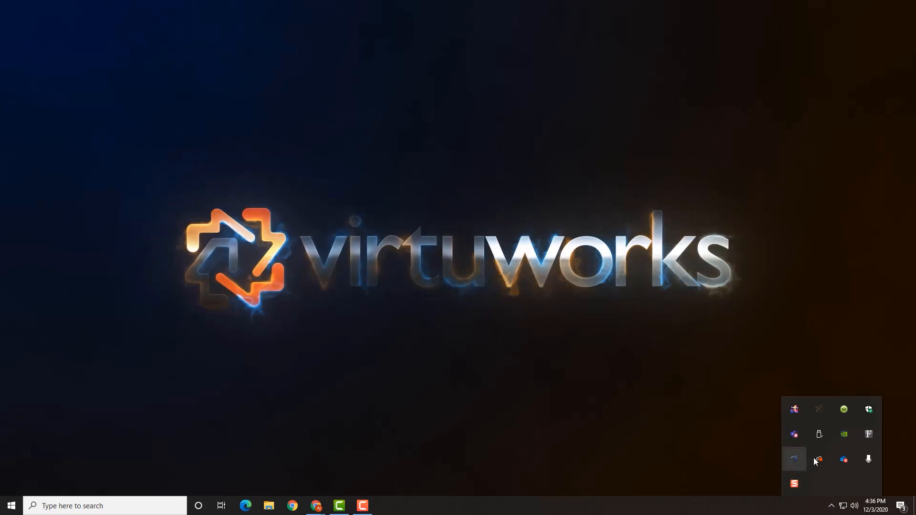
click(794, 460)
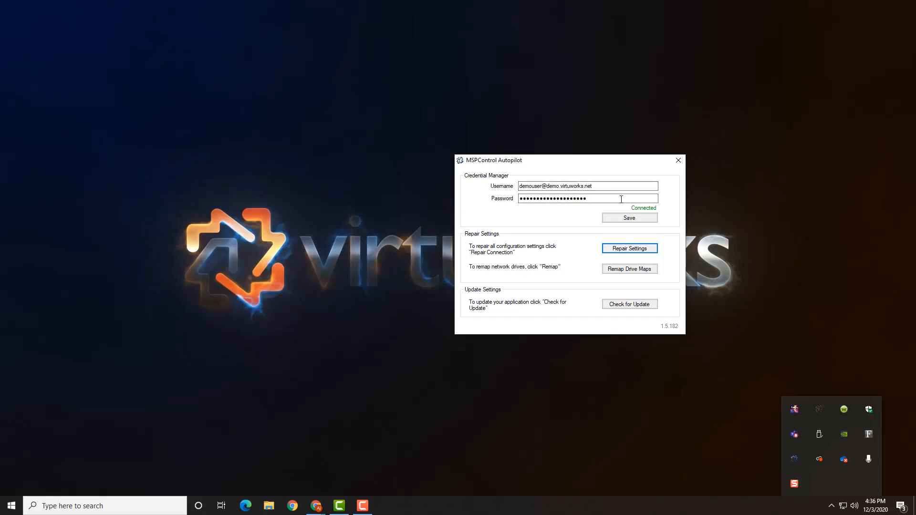
click(647, 259)
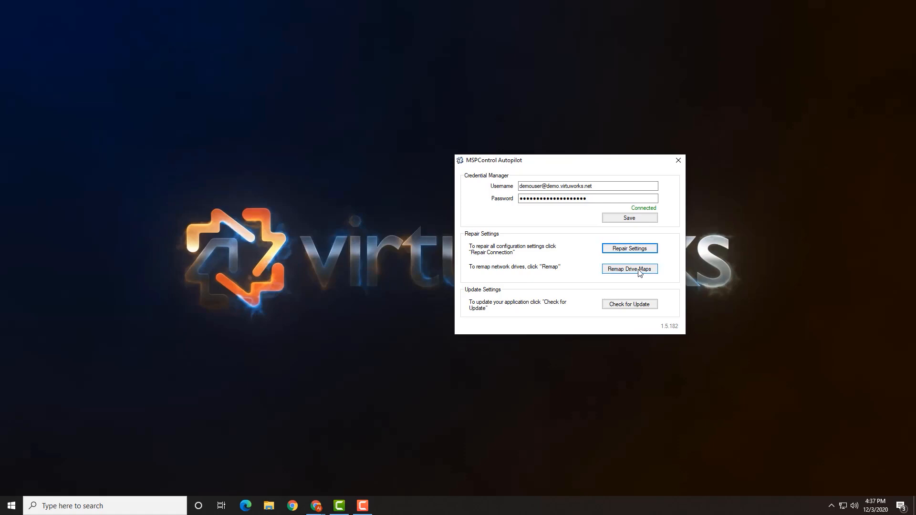
Step: Remap drive maps and acknowledge the notice that the current user has no active drives
click(614, 270)
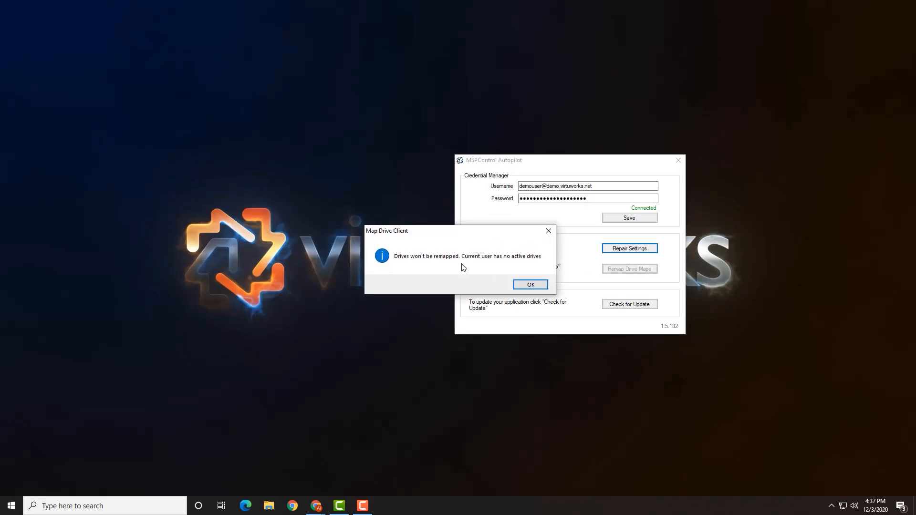
click(525, 286)
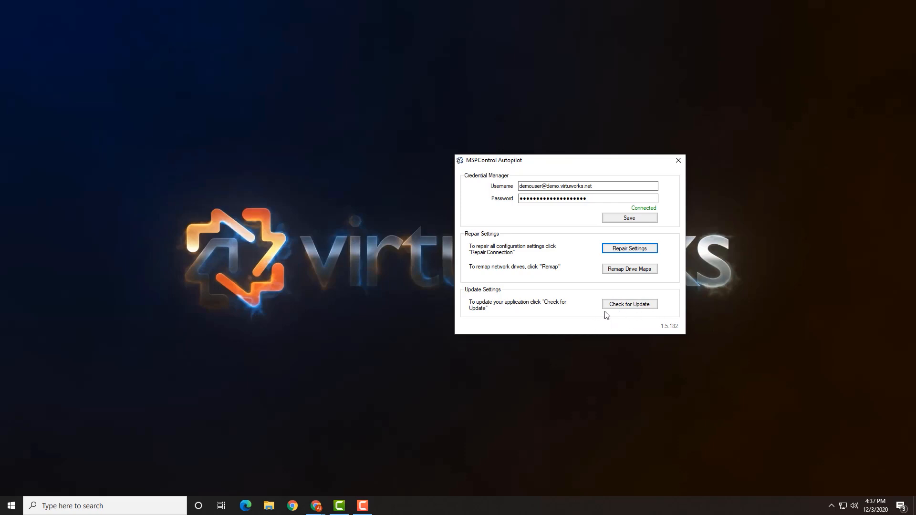
Step: Run Check for Update and acknowledge that the latest MSPC Win Client is already installed
click(635, 306)
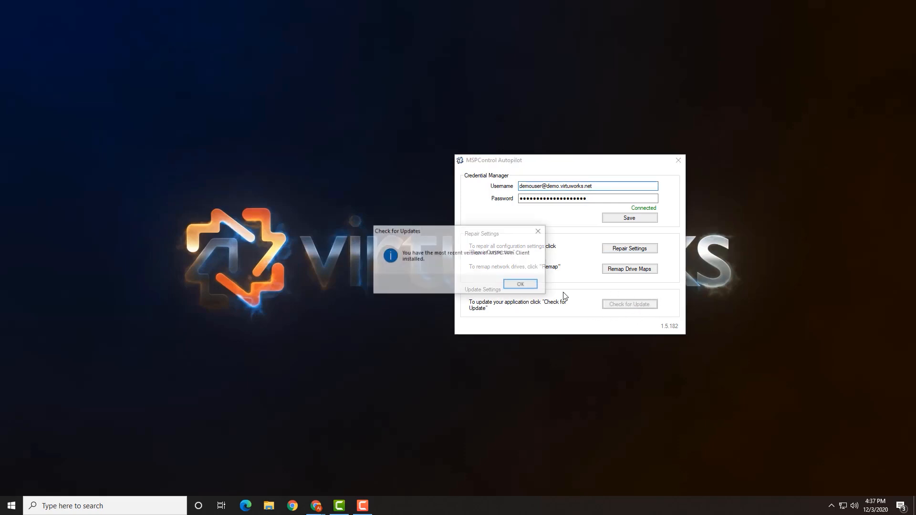
click(521, 286)
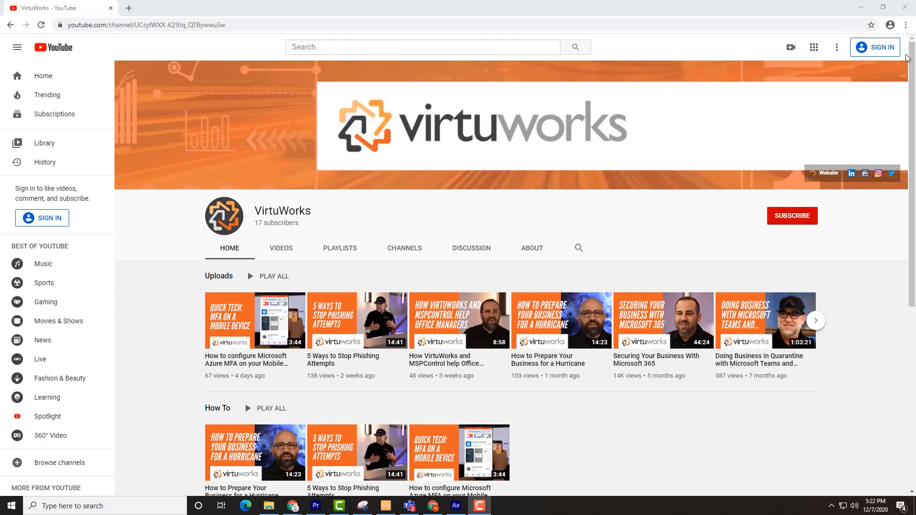
Step: Bring the VirtuWorks YouTube channel to the front and scroll down to its Popular uploads shelf
click(905, 55)
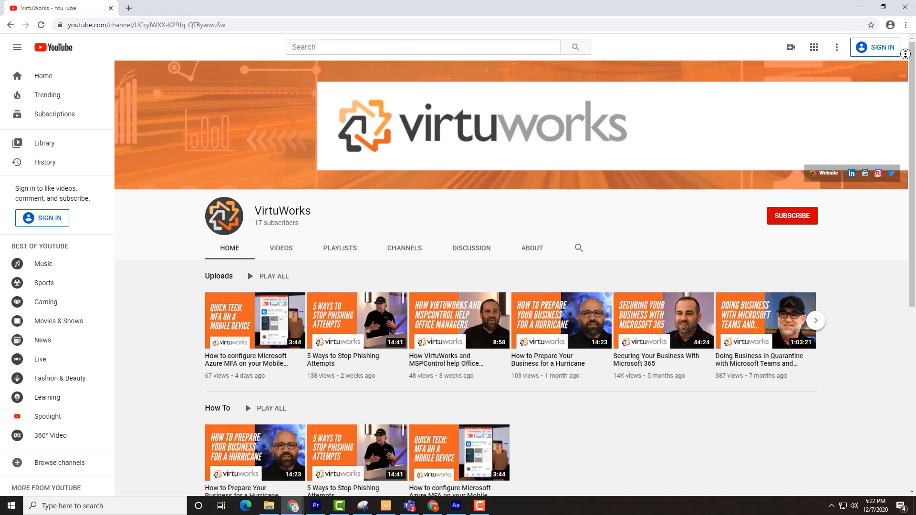
scroll(906, 58, down, 1)
scroll(515, 270, down, 2)
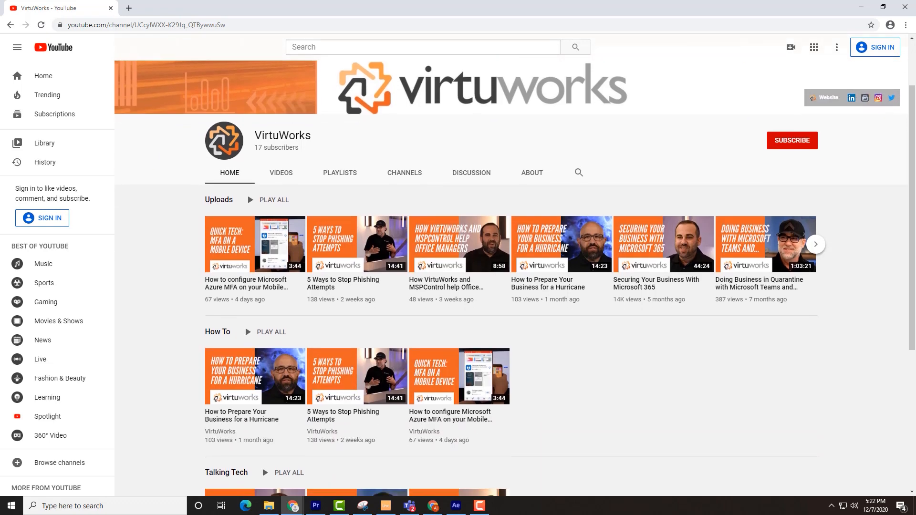
scroll(516, 269, down, 2)
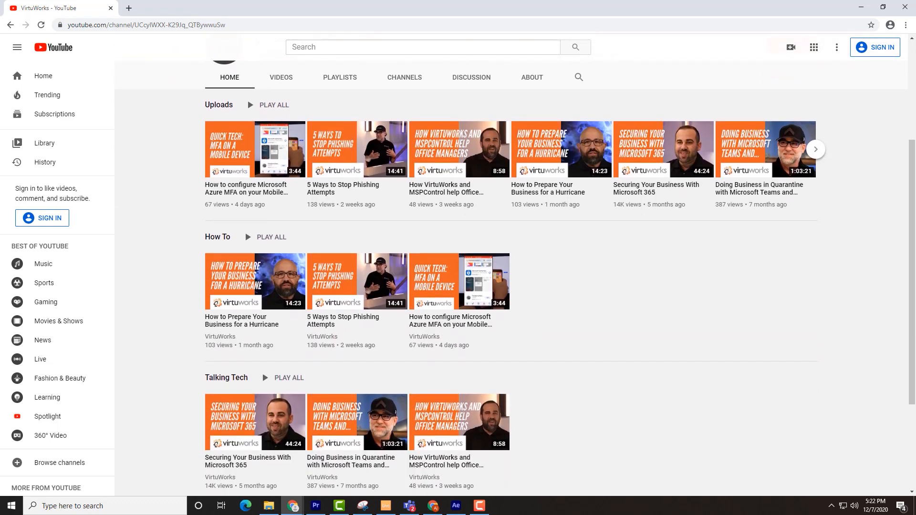
scroll(516, 269, down, 2)
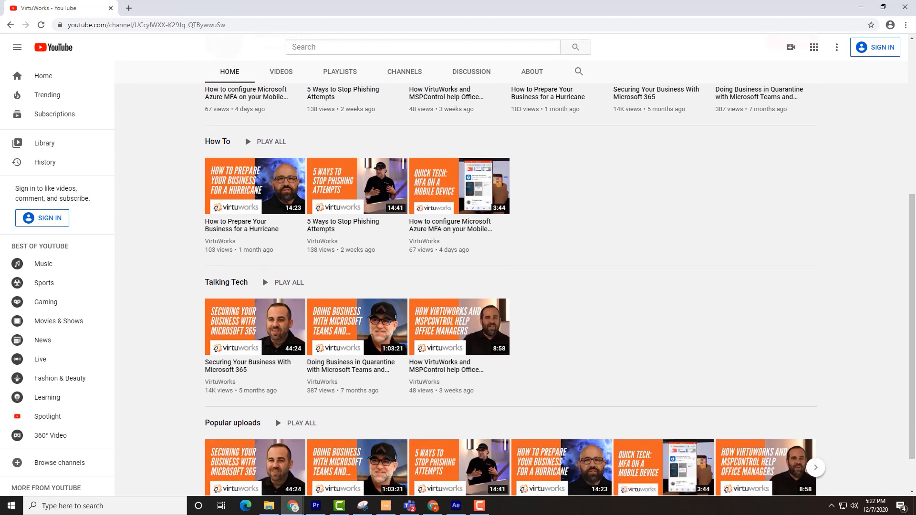